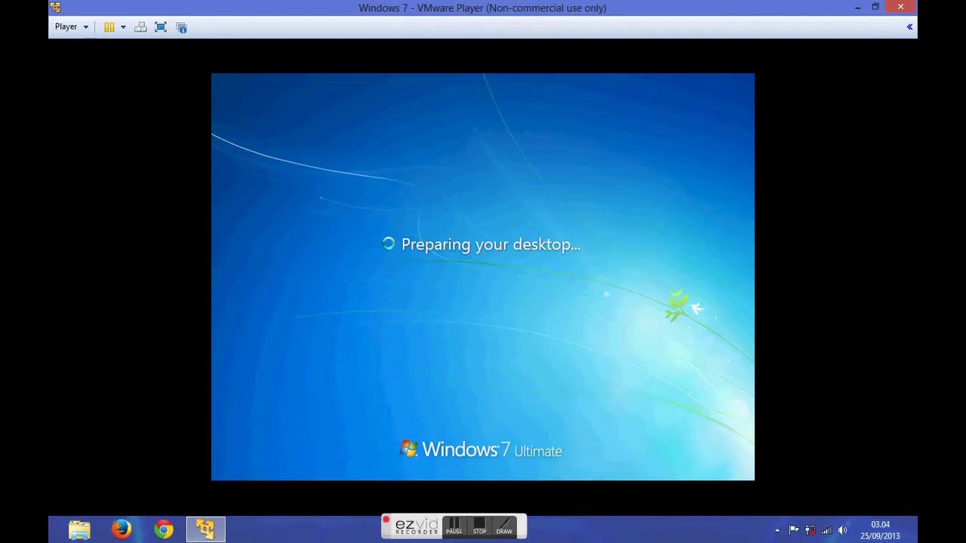
Step: Raise the host computer's sound volume to nearly its maximum while Windows 7 prepares the desktop
key("XF86AudioLowerVolume")
key("XF86AudioLowerVolume")
key("XF86AudioLowerVolume")
key("XF86AudioLowerVolume")
key("XF86AudioLowerVolume")
key("XF86AudioLowerVolume")
key("XF86AudioRaiseVolume")
key("XF86AudioRaiseVolume")
key("XF86AudioRaiseVolume")
key("XF86AudioRaiseVolume")
key("XF86AudioRaiseVolume")
key("XF86AudioRaiseVolume")
key("XF86AudioRaiseVolume")
key("XF86AudioRaiseVolume")
key("XF86AudioRaiseVolume")
key("XF86AudioRaiseVolume")
key("XF86AudioRaiseVolume")
key("XF86AudioRaiseVolume")
key("XF86AudioRaiseVolume")
key("XF86AudioRaiseVolume")
key("XF86AudioRaiseVolume")
key("XF86AudioRaiseVolume")
key("XF86AudioRaiseVolume")
key("XF86AudioRaiseVolume")
key("XF86AudioRaiseVolume")
key("XF86AudioRaiseVolume")
key("XF86AudioRaiseVolume")
key("XF86AudioRaiseVolume")
key("XF86AudioRaiseVolume")
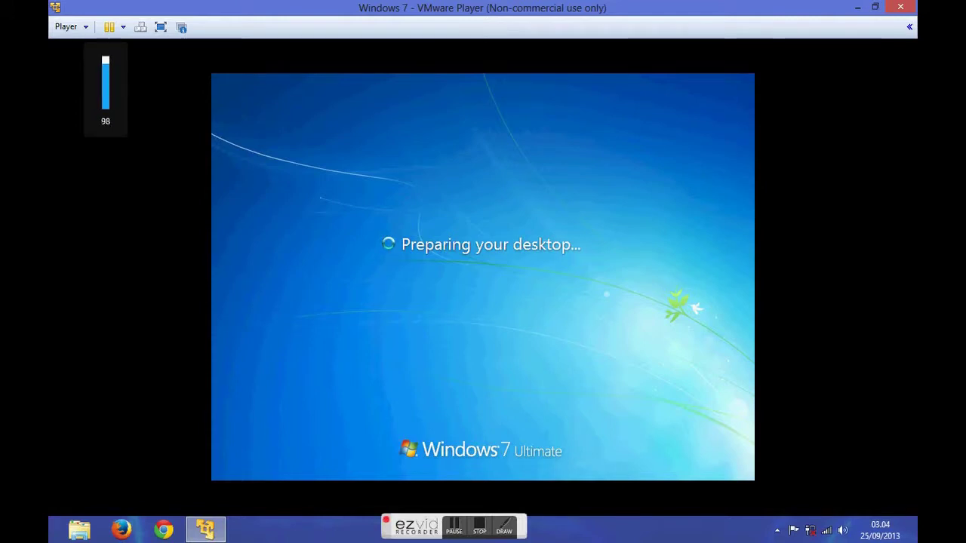
key("XF86AudioLowerVolume")
key("XF86AudioLowerVolume")
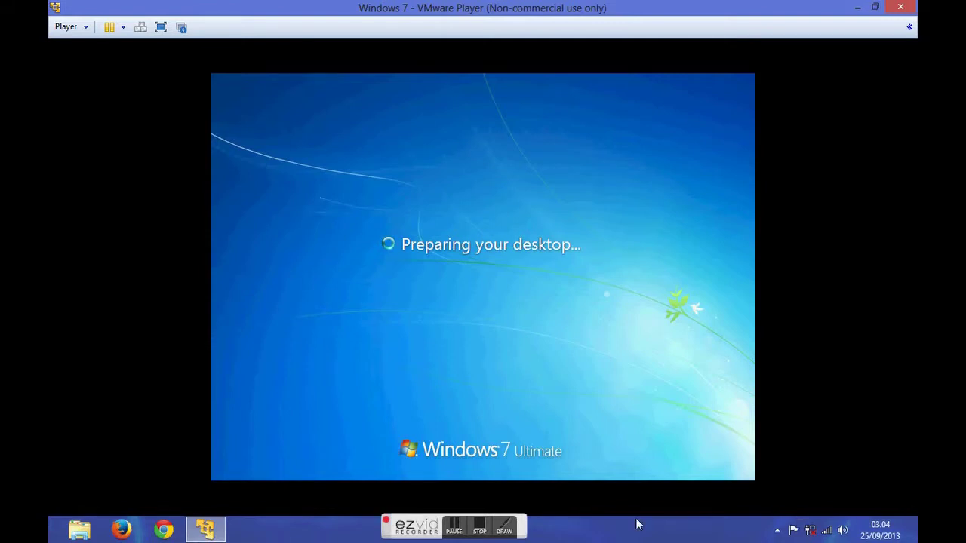
left_click(455, 528)
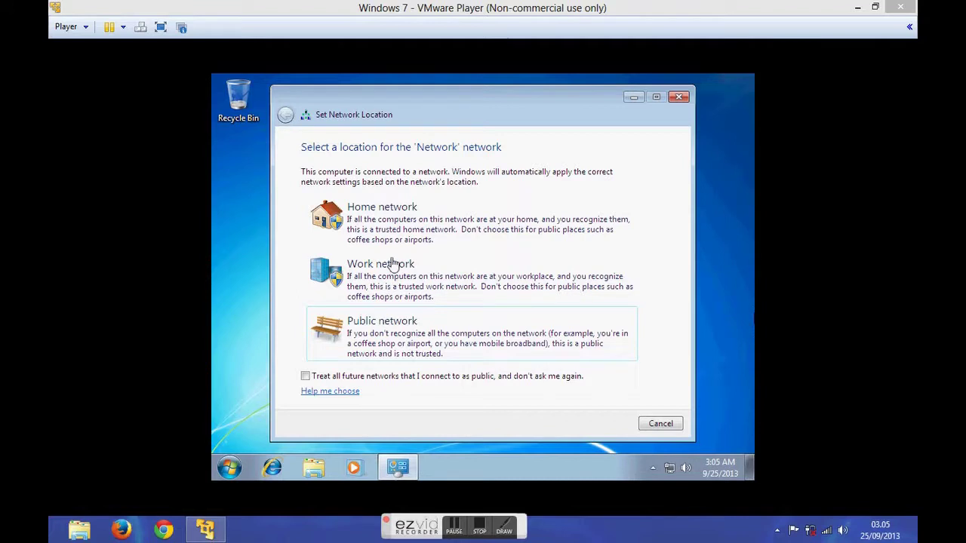
Step: Set the network location to Home network and skip creating a homegroup
left_click(400, 219)
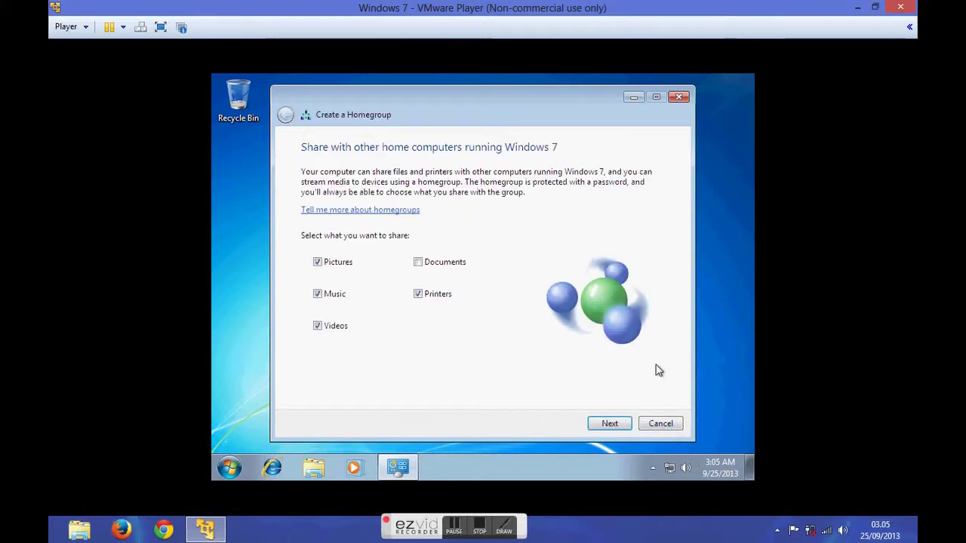
left_click(661, 423)
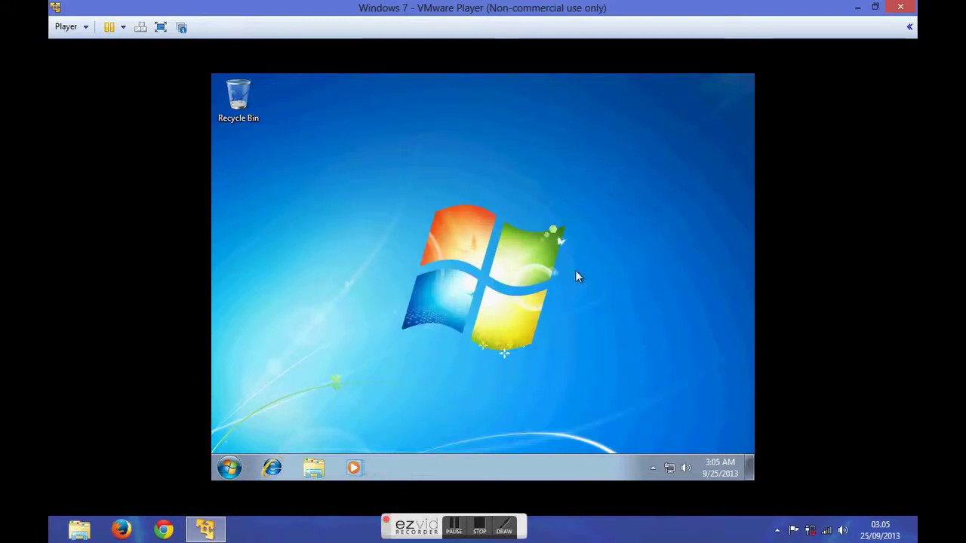
right_click(486, 152)
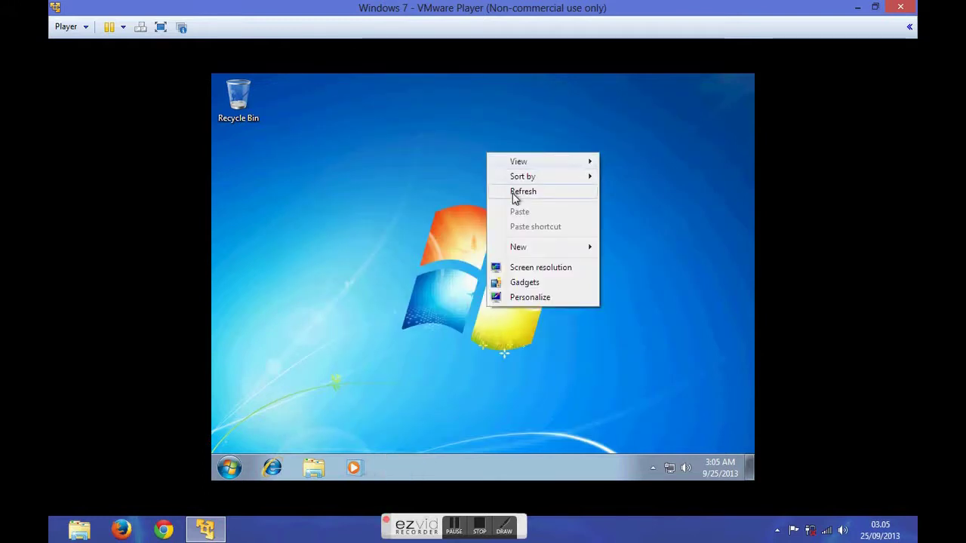
left_click(512, 193)
right_click(512, 193)
left_click(532, 234)
right_click(532, 235)
left_click(554, 274)
Step: Display the Windows 7 desktop icons as small icons
right_click(406, 144)
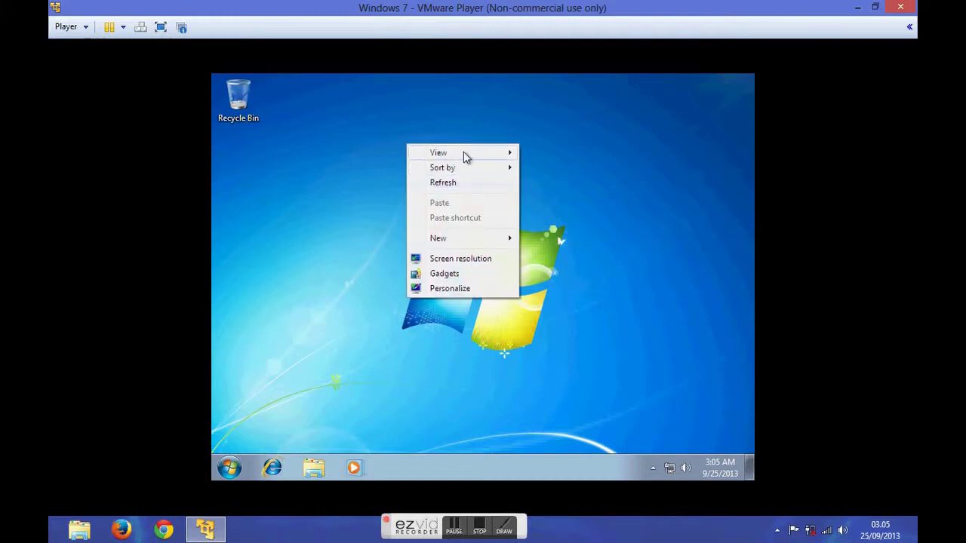
mouse_move(499, 156)
left_click(556, 182)
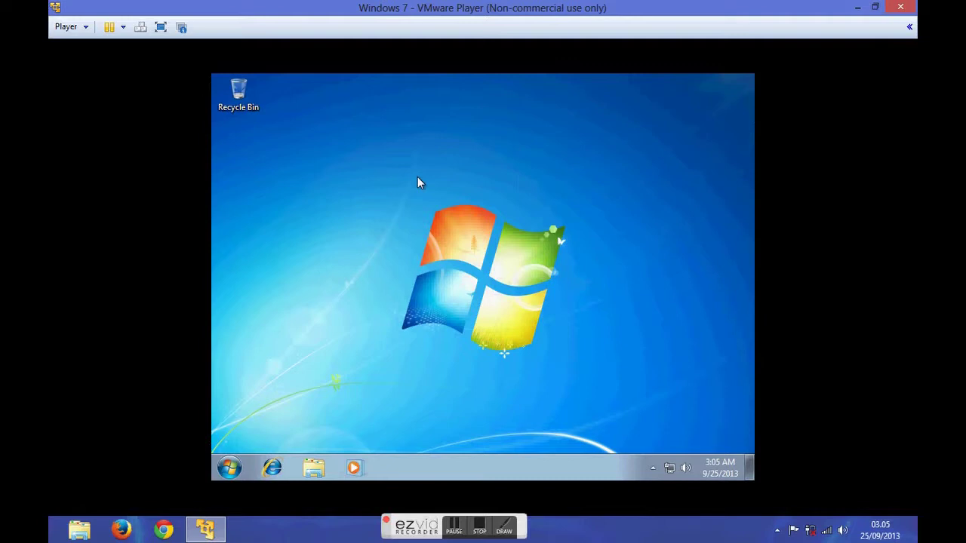
Step: Try a screen resolution of 1680 × 1050 for Windows 7 and revert to the previous display settings
right_click(333, 147)
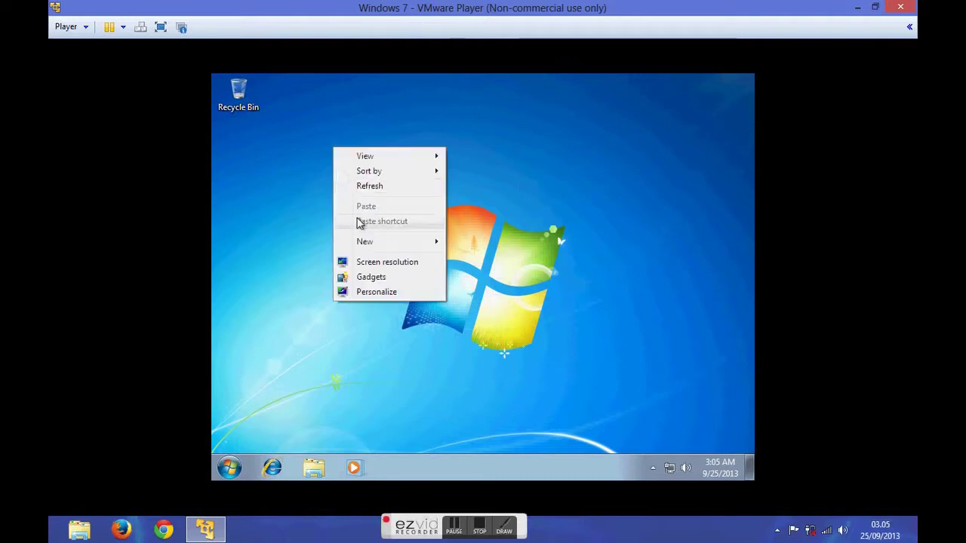
left_click(375, 264)
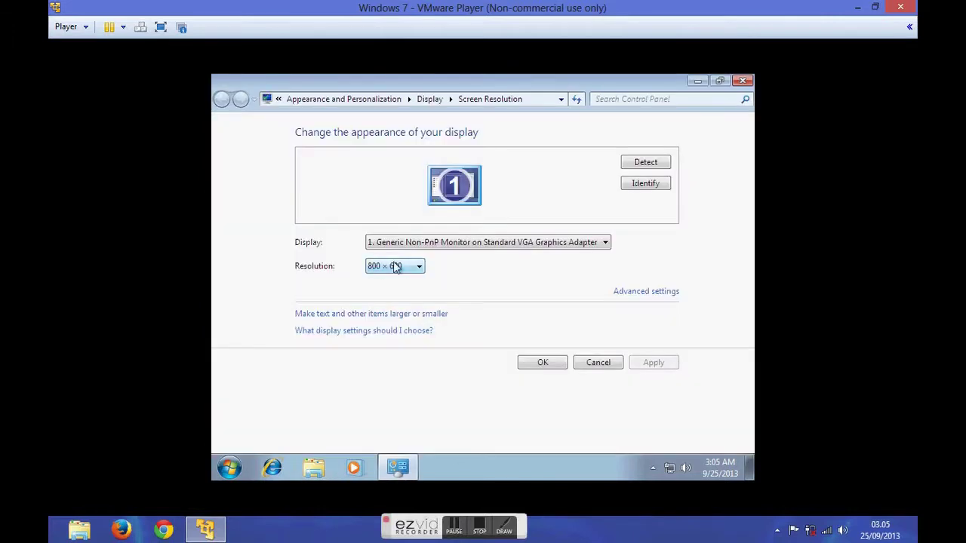
left_click(396, 267)
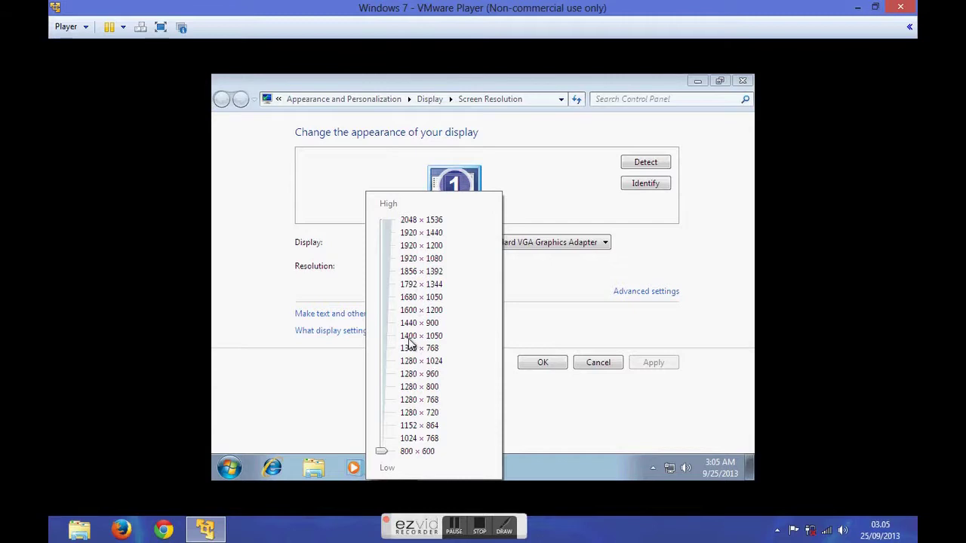
left_click(381, 300)
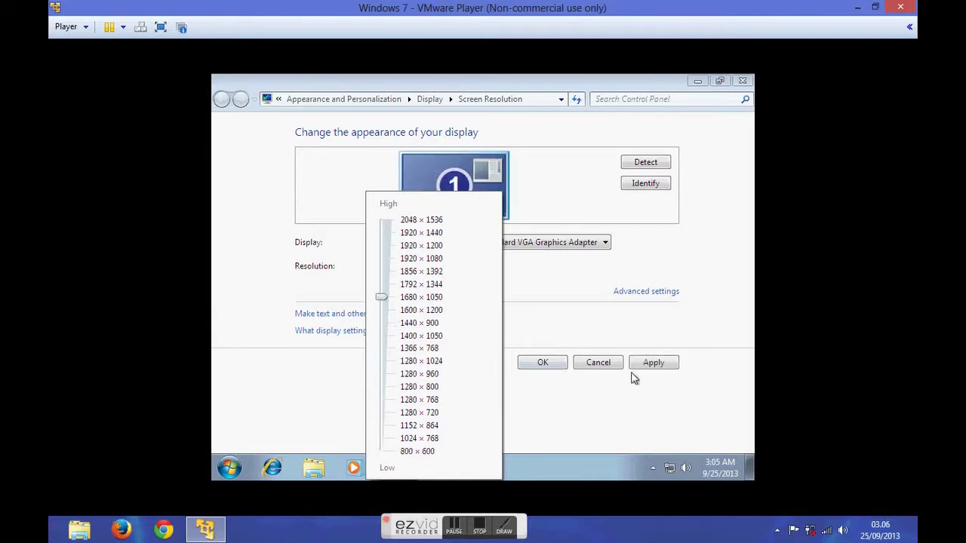
left_click(641, 366)
left_click(640, 364)
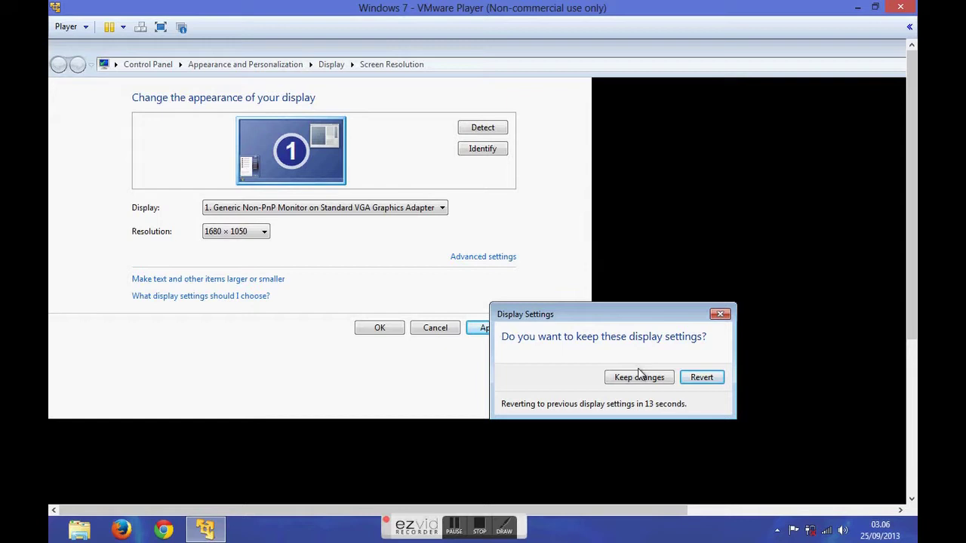
left_click(687, 378)
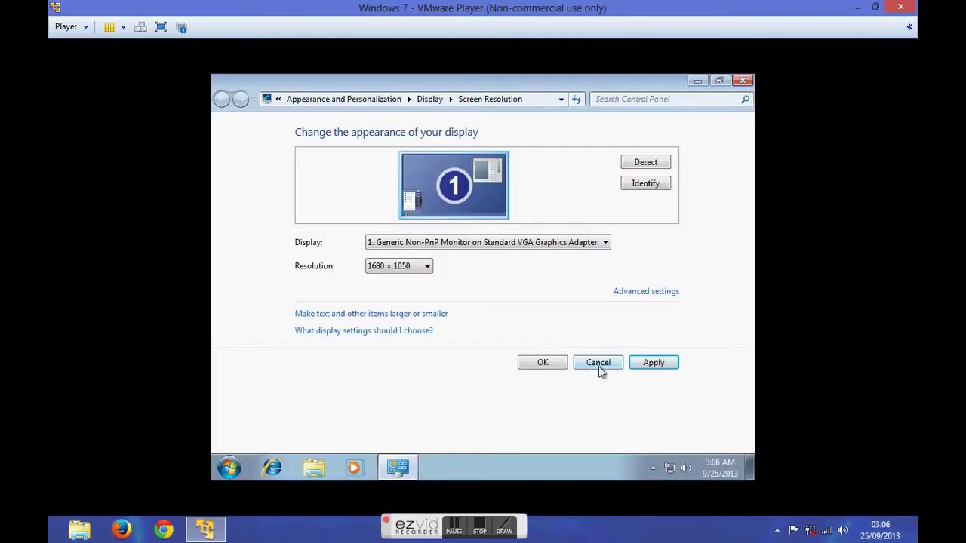
left_click(592, 365)
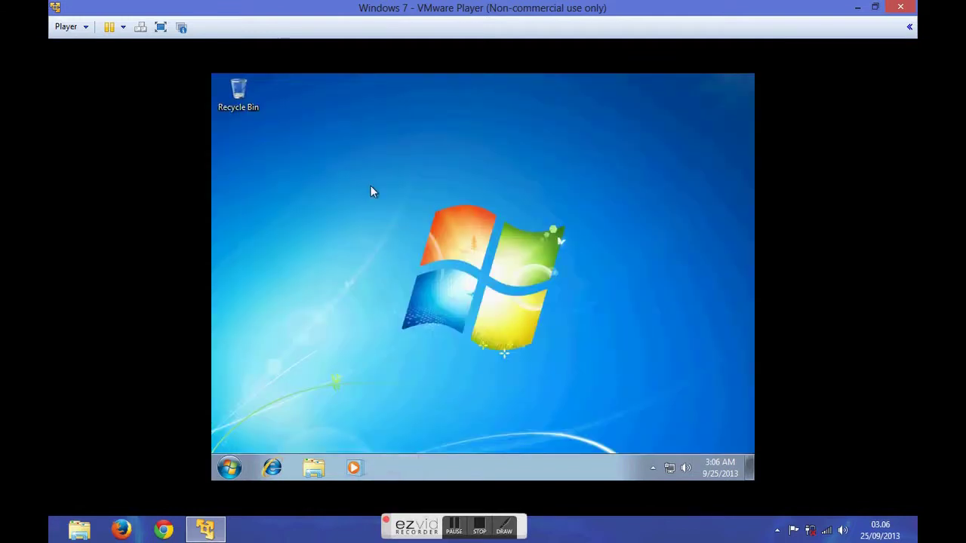
Step: Look at the Libraries and the Downloads folder in Windows Explorer, closing the window when done
right_click(370, 192)
left_click(388, 224)
left_click(314, 468)
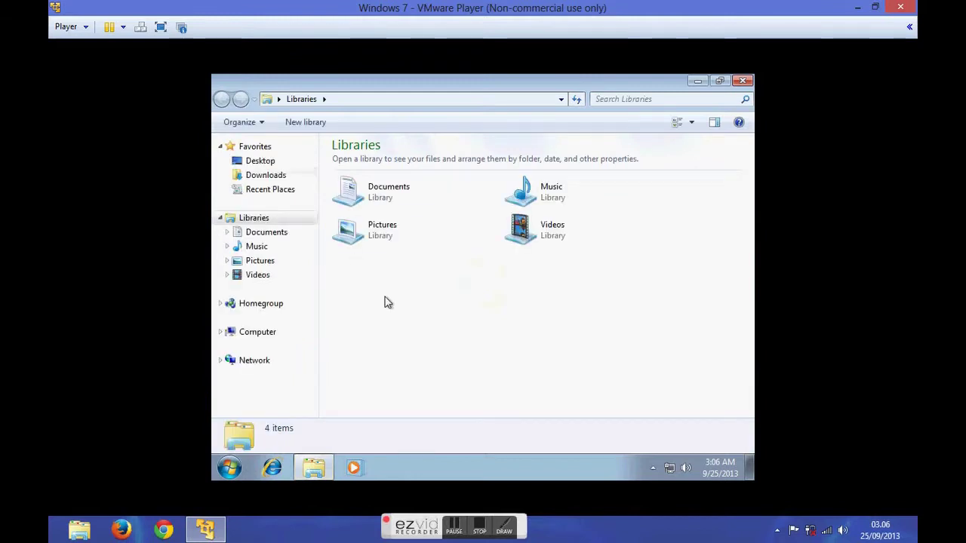
left_click(250, 178)
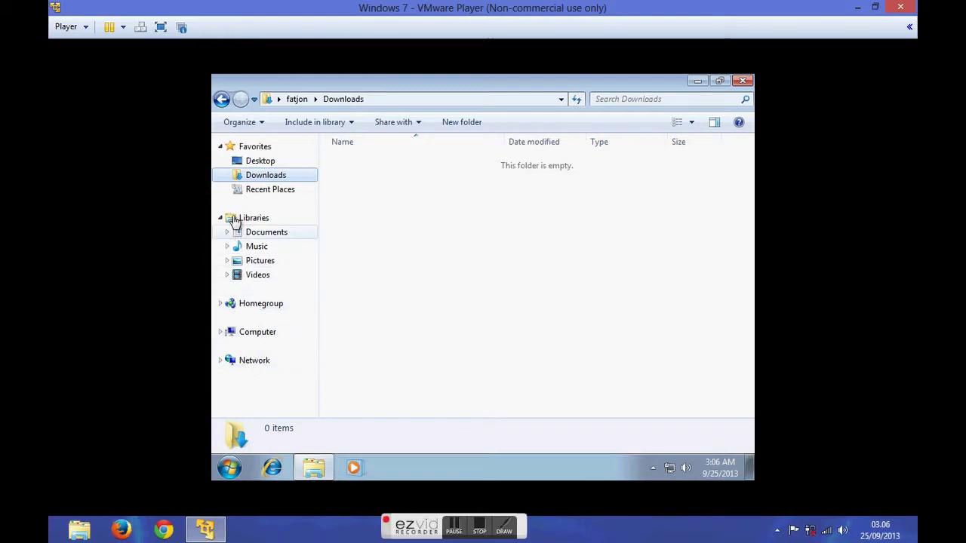
left_click(742, 82)
right_click(372, 178)
left_click(394, 215)
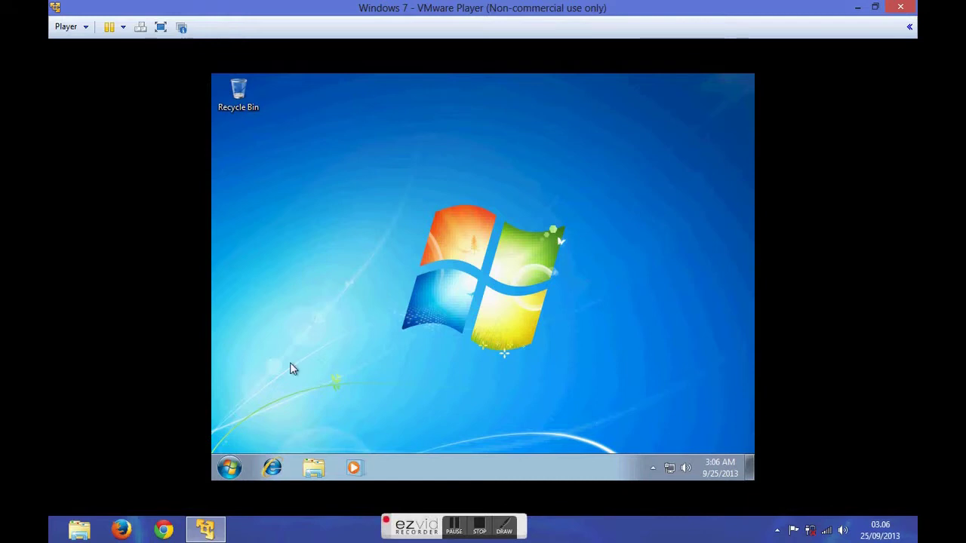
Step: Shut down Windows 7 in the virtual machine
left_click(229, 468)
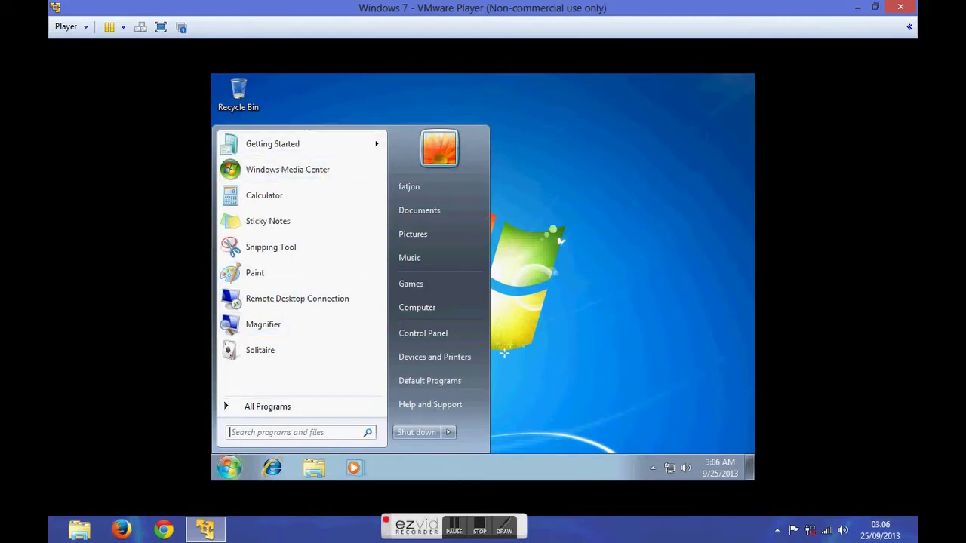
left_click(415, 436)
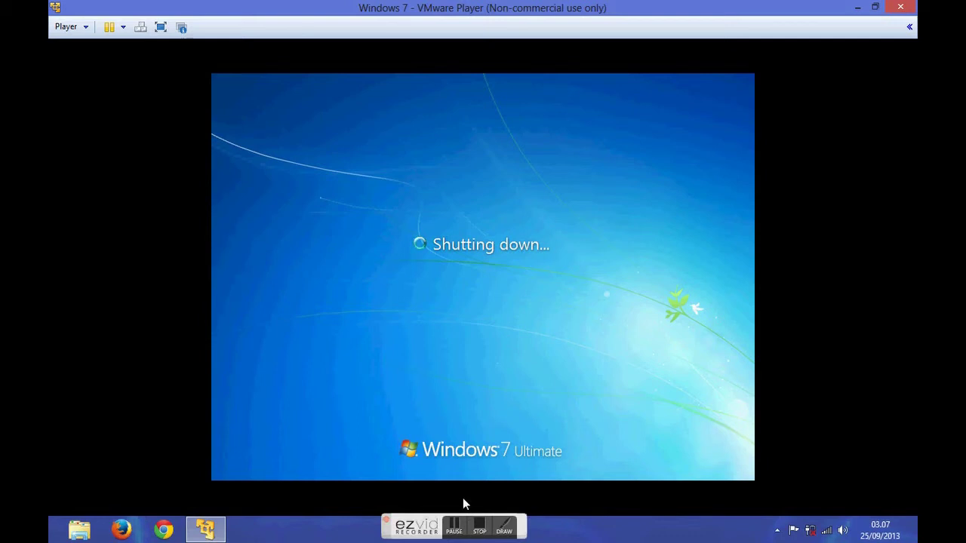
Step: Minimize VMware Player to the host desktop and close it, powering off the virtual machine
left_click(857, 8)
right_click(271, 156)
left_click(303, 193)
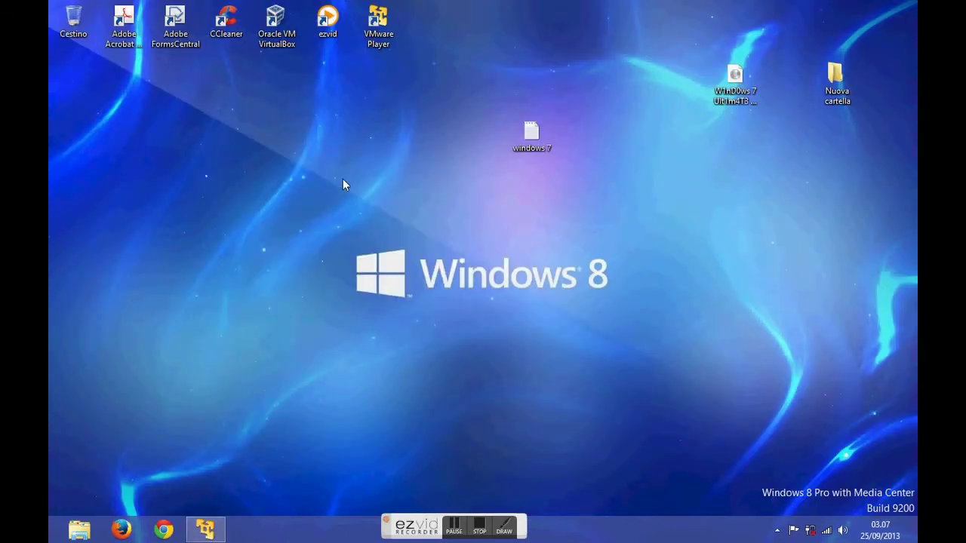
right_click(193, 522)
left_click(180, 494)
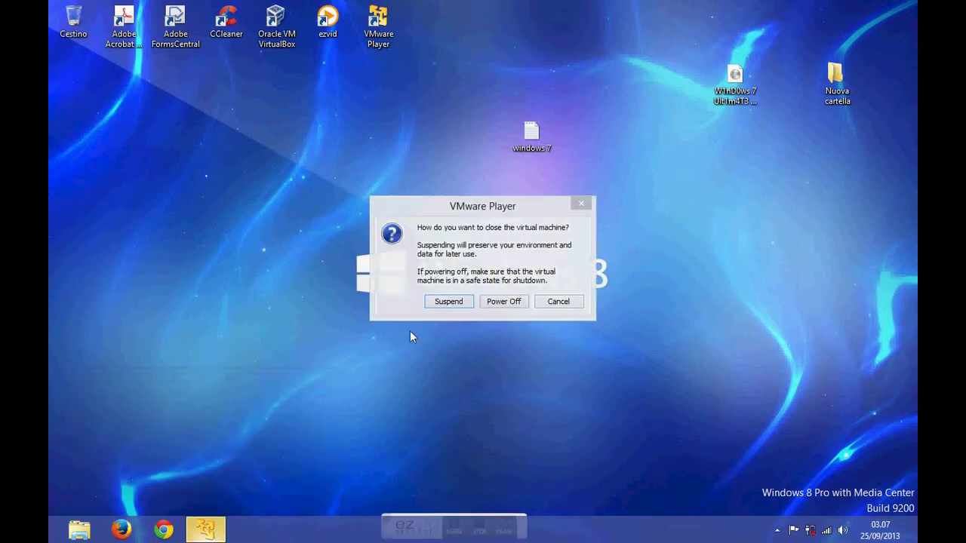
left_click(501, 303)
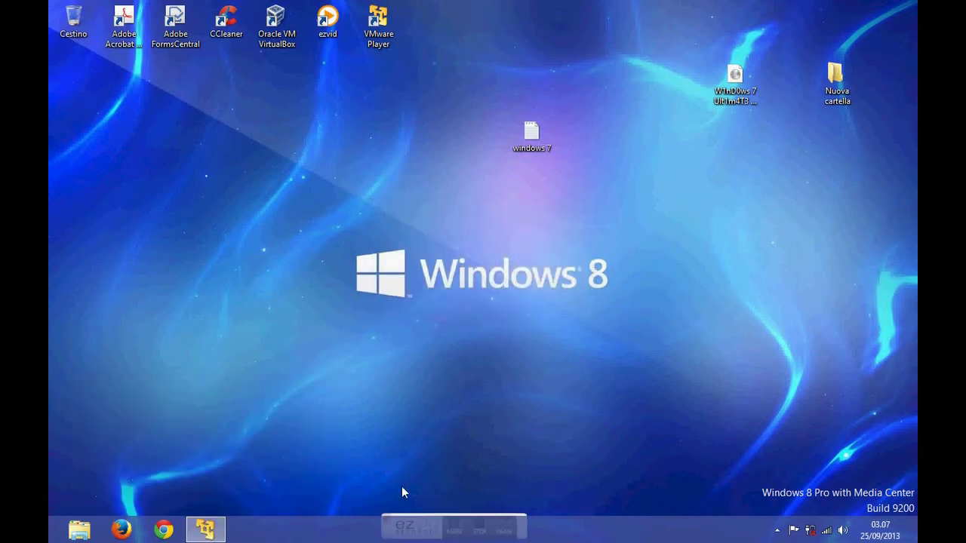
left_click_drag(407, 519, 397, 334)
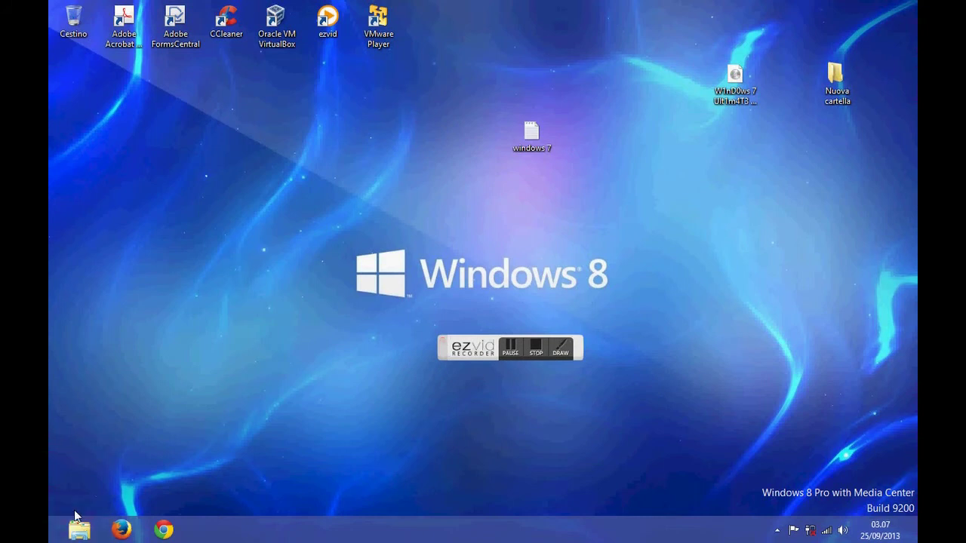
left_click(48, 501)
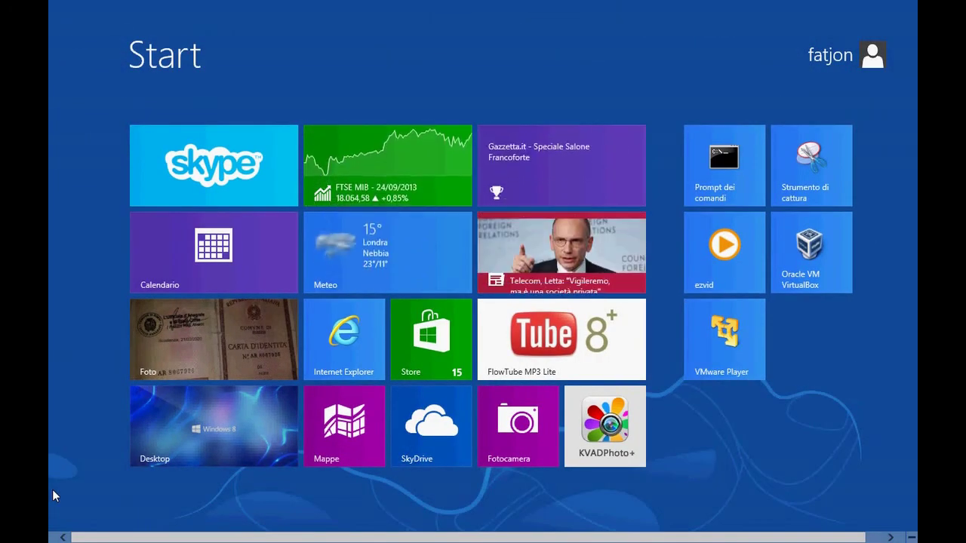
left_click(245, 425)
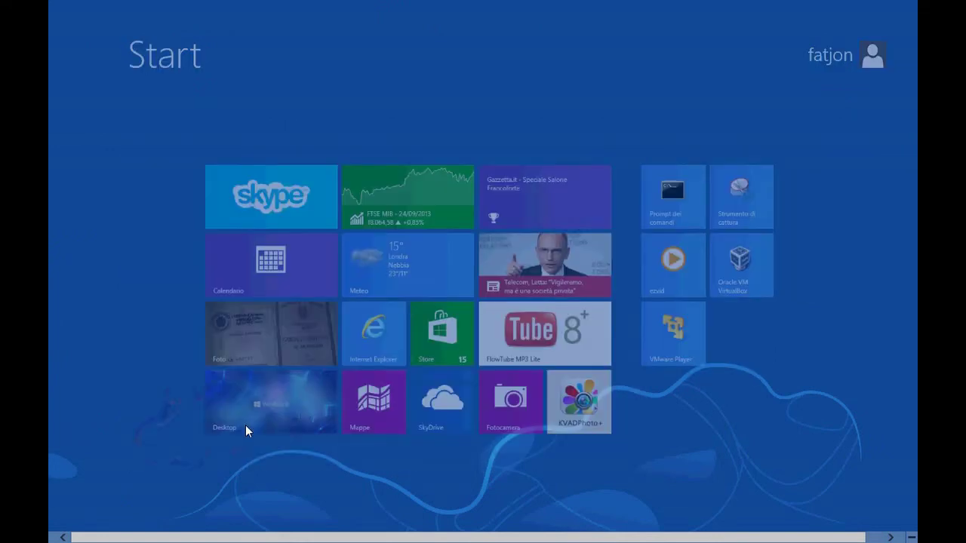